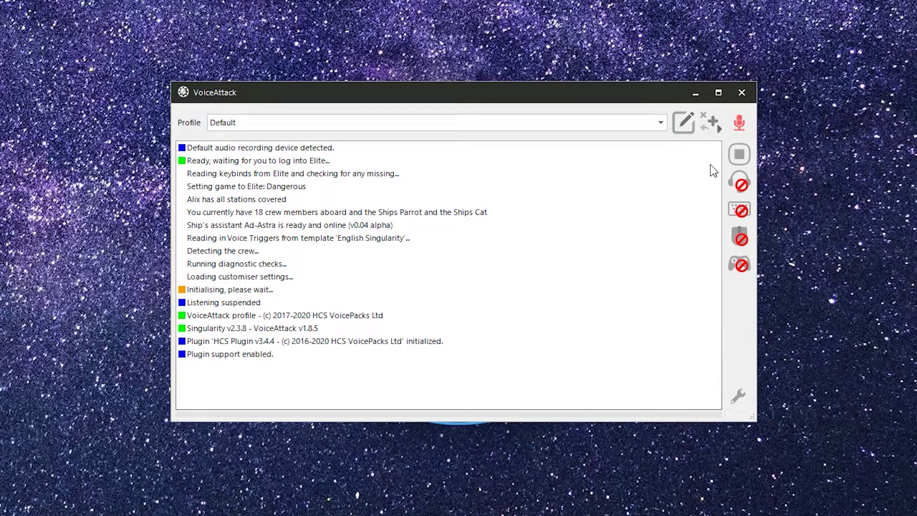
# - Switch the active profile to HCS - Singularity (Elite) and open it for editing
pyautogui.click(660, 122)
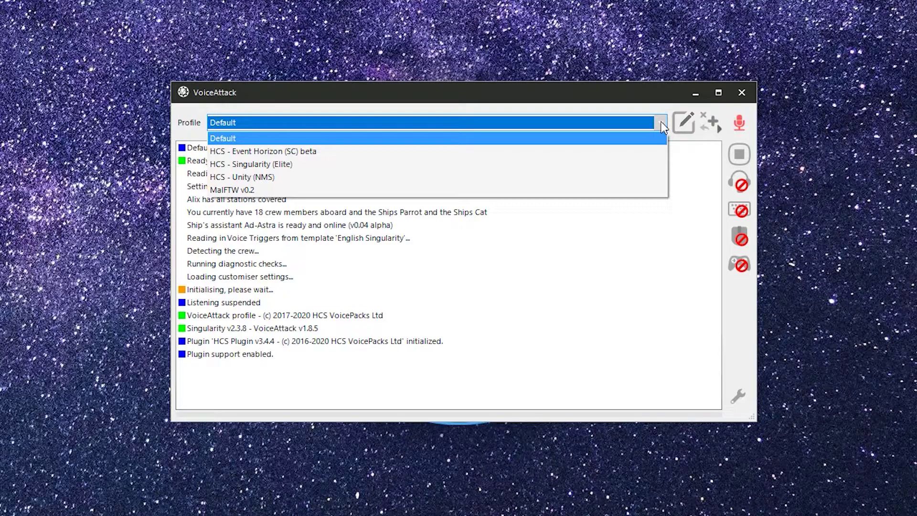
pyautogui.click(634, 170)
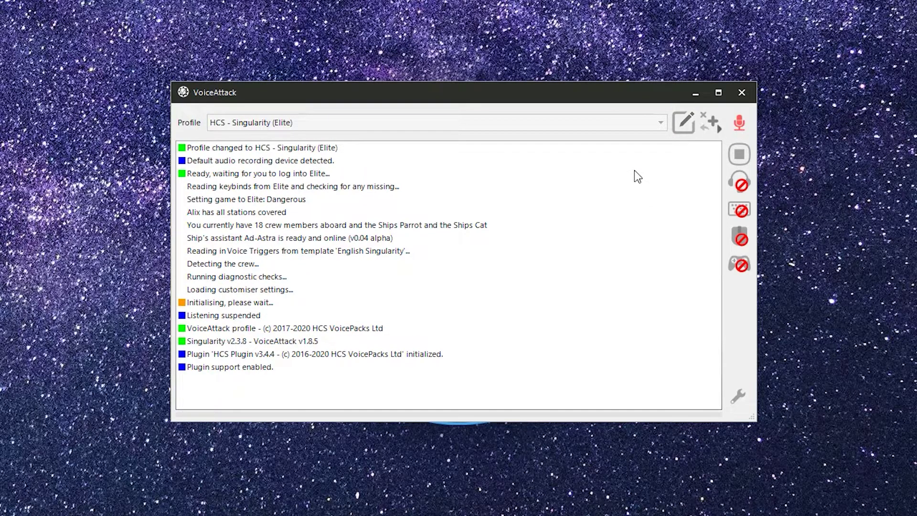
pyautogui.click(684, 126)
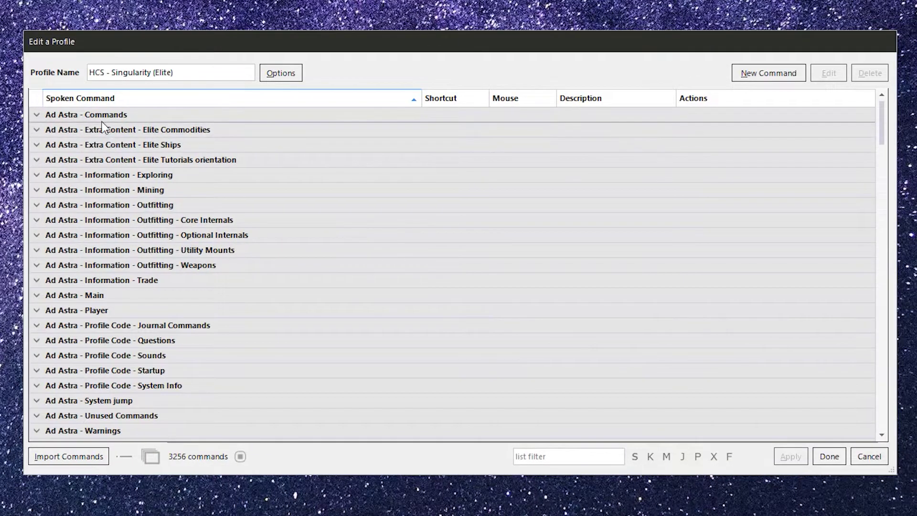
# - Try to edit the ((ADA Limpet Check)) command in the Ad Astra - Commands group, and leave the profile editor without saving
pyautogui.click(37, 115)
pyautogui.click(119, 129)
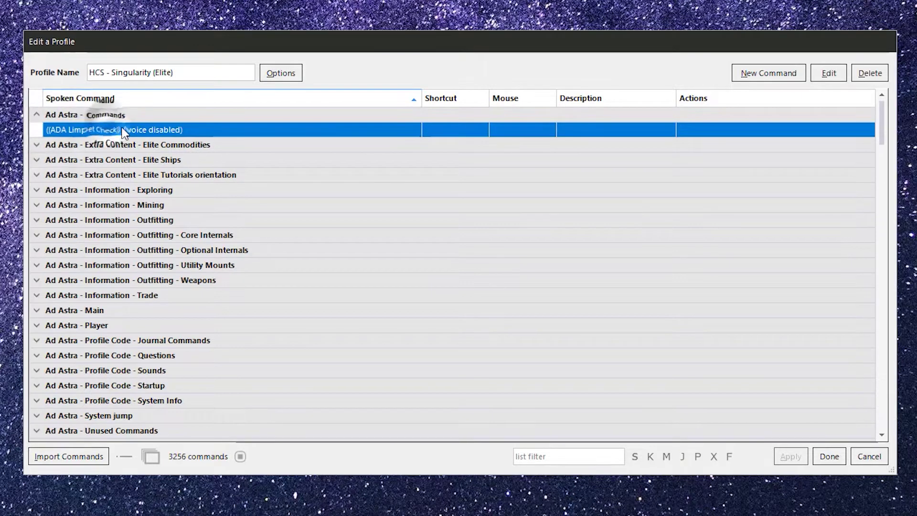
pyautogui.doubleClick(134, 129)
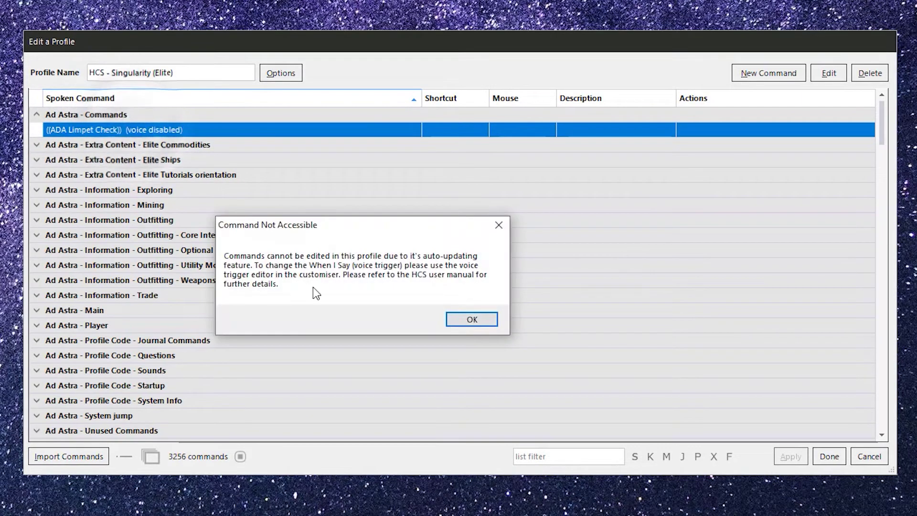
pyautogui.click(490, 322)
pyautogui.click(873, 458)
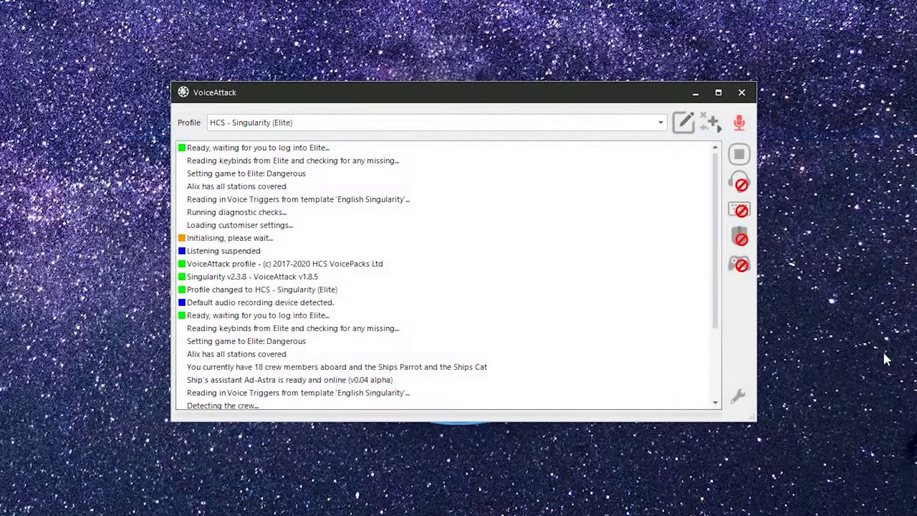
pyautogui.click(720, 126)
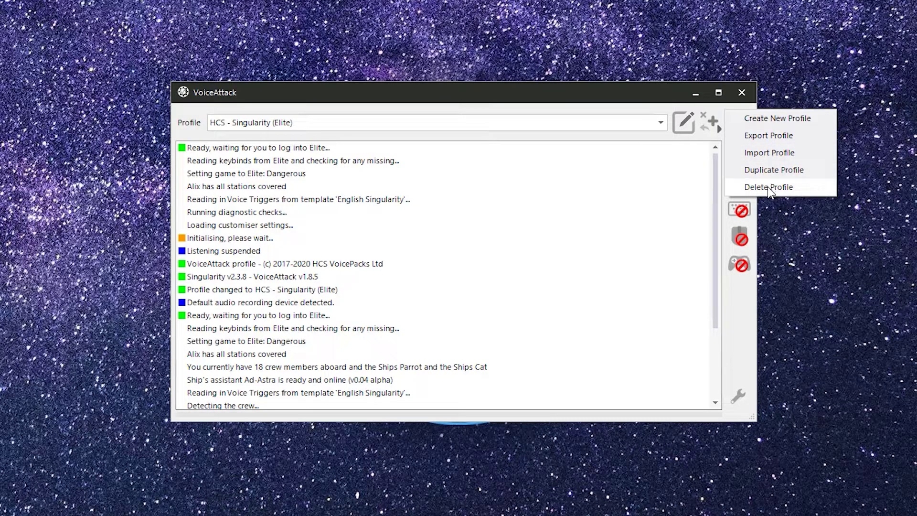
pyautogui.click(744, 318)
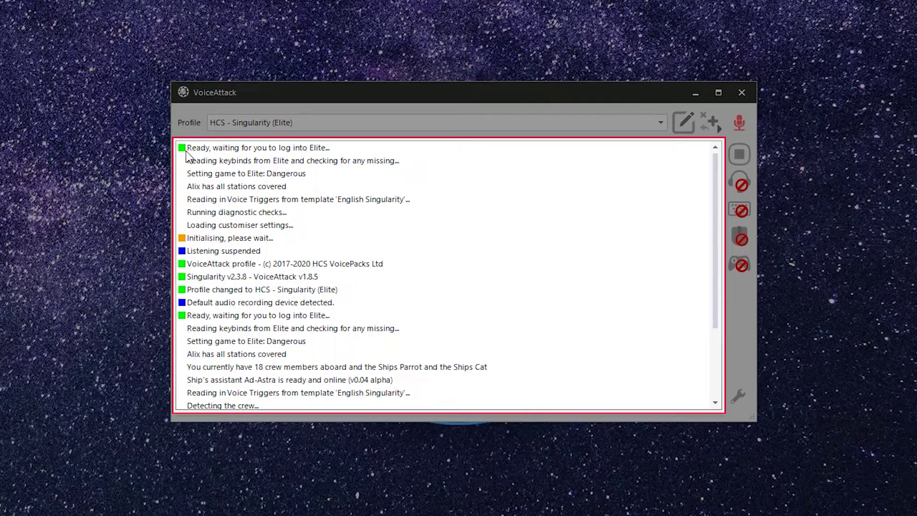
pyautogui.moveTo(185, 152)
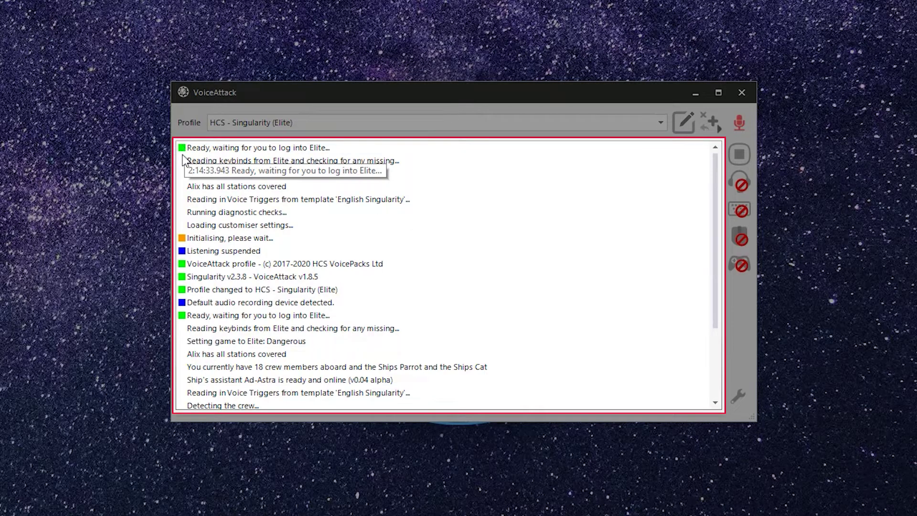
pyautogui.moveTo(216, 257)
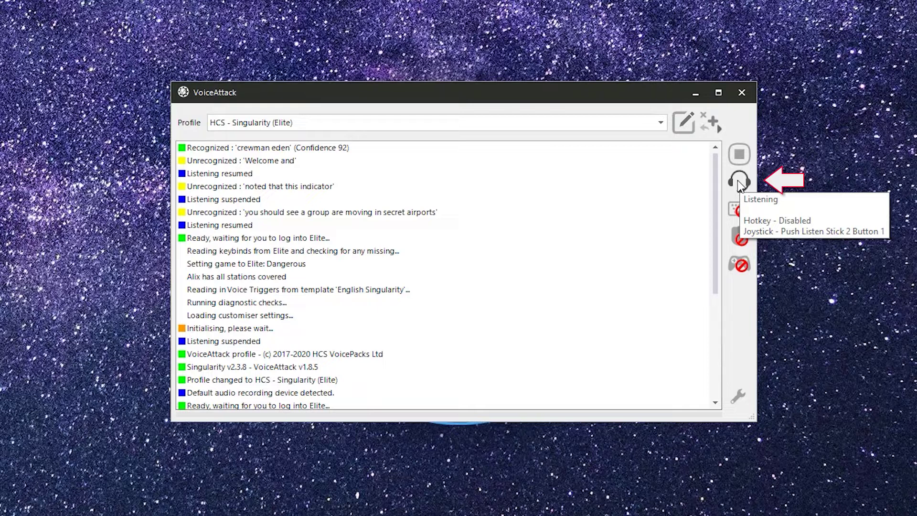
# - Suspend listening for spoken commands
pyautogui.click(739, 183)
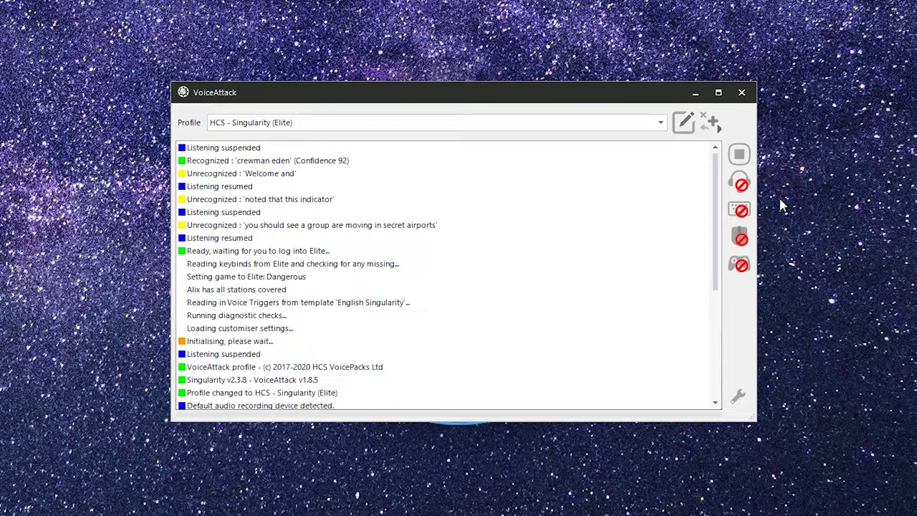
# - Switch keyboard shortcuts, mouse shortcuts and joysticks on and back off, one after another
pyautogui.click(744, 212)
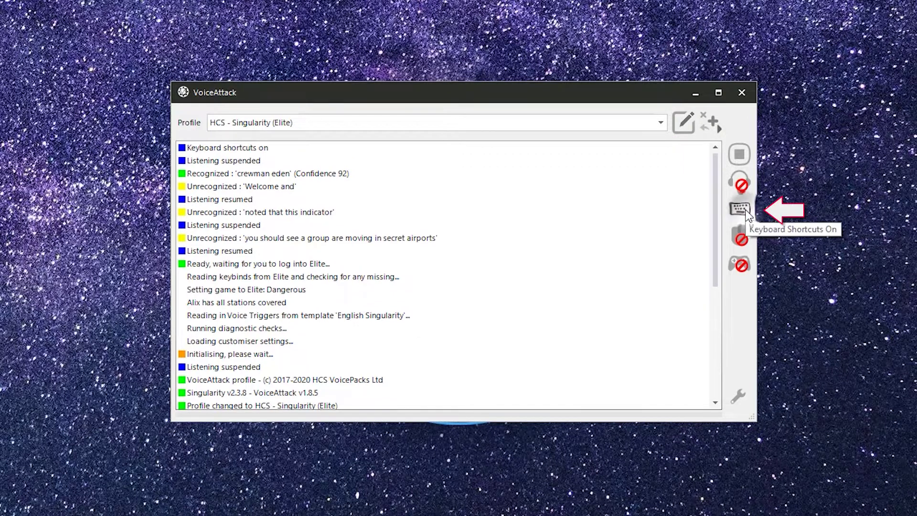
pyautogui.click(744, 212)
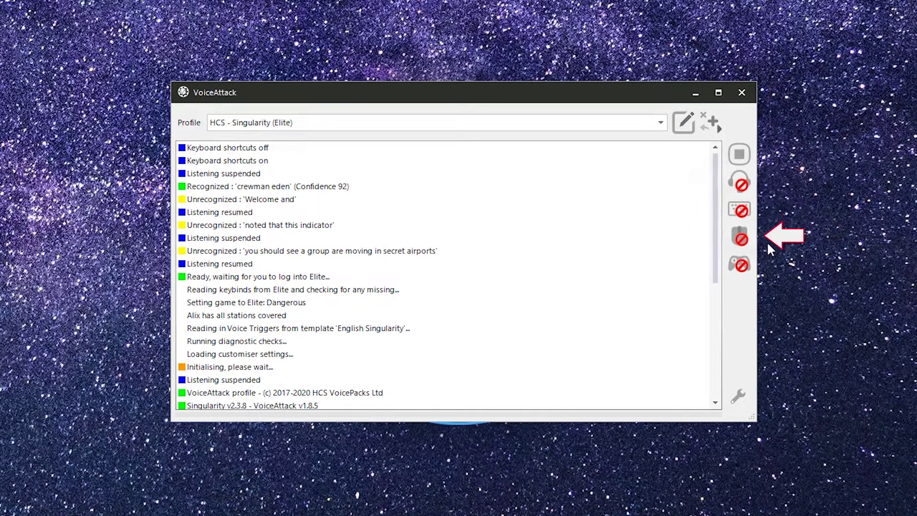
pyautogui.click(742, 242)
pyautogui.click(743, 242)
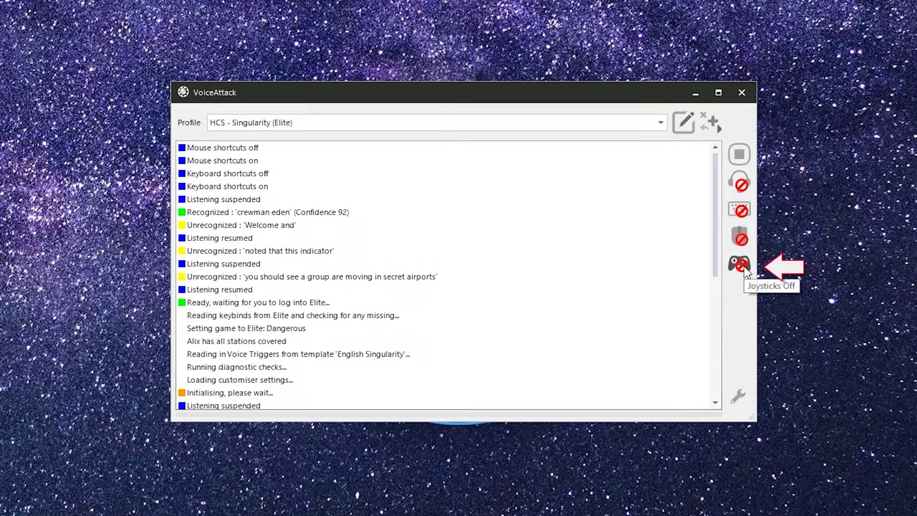
pyautogui.click(746, 268)
pyautogui.click(746, 269)
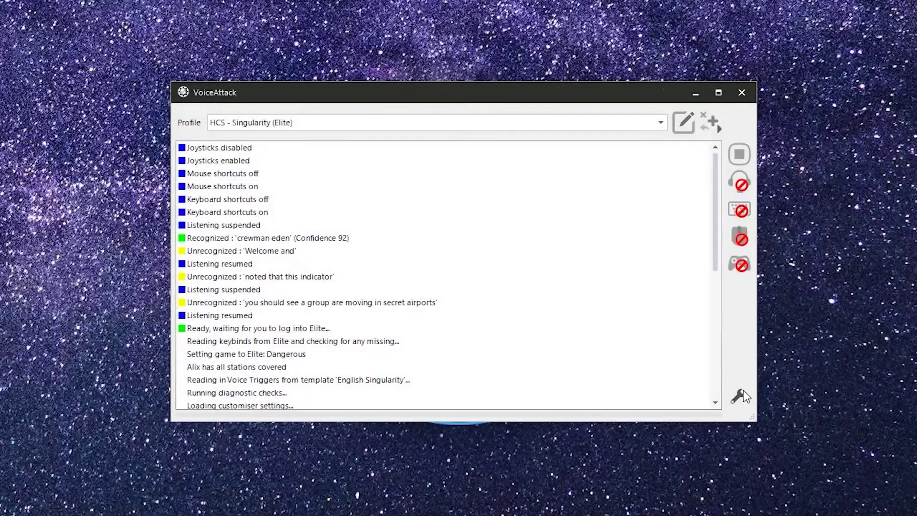
# - Set HCS - Singularity (Elite) as the profile loaded on startup in the options, and check the global profiles list
pyautogui.click(743, 392)
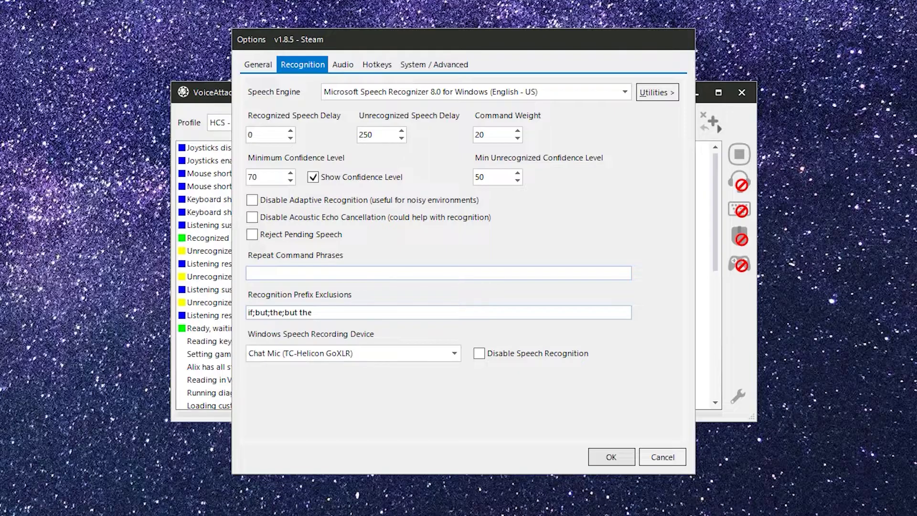
pyautogui.click(263, 64)
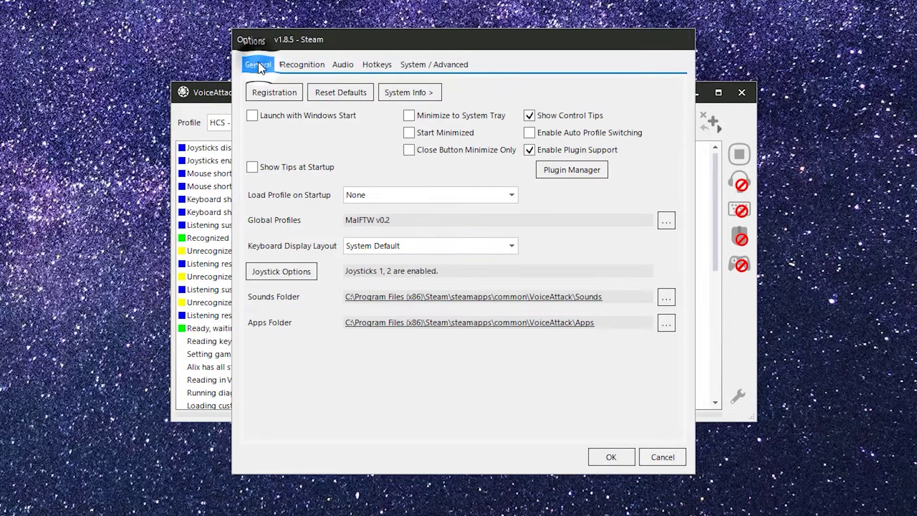
pyautogui.click(511, 195)
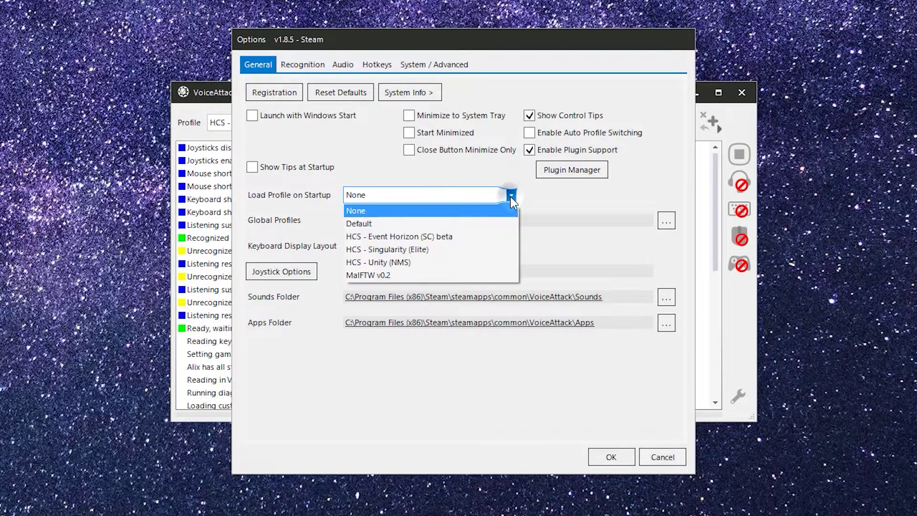
pyautogui.click(492, 250)
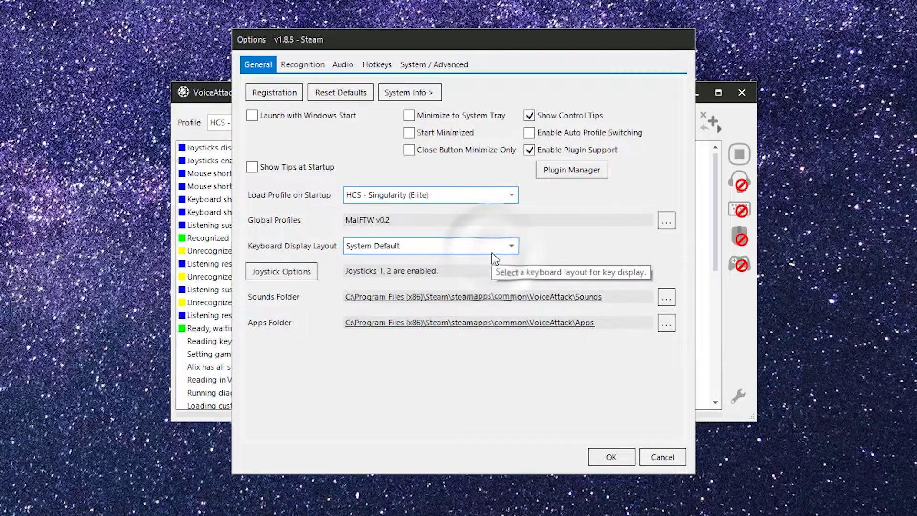
pyautogui.click(666, 221)
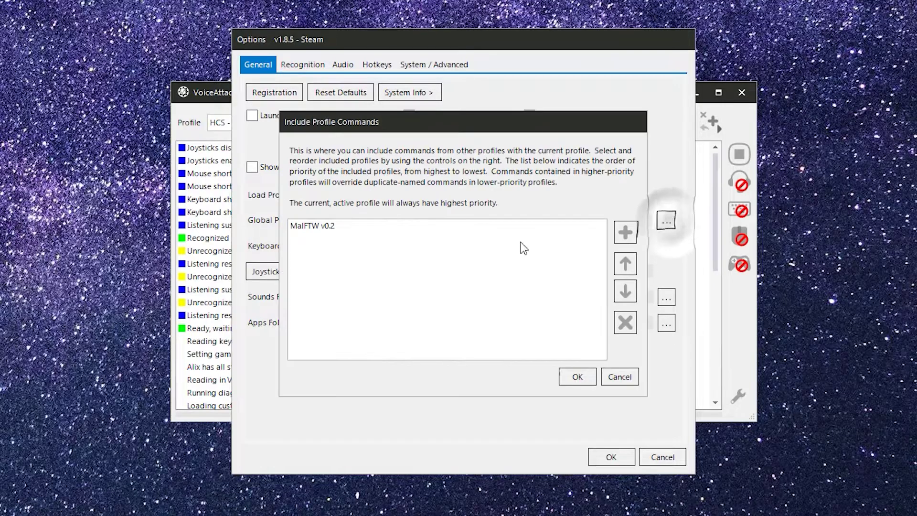
pyautogui.click(579, 376)
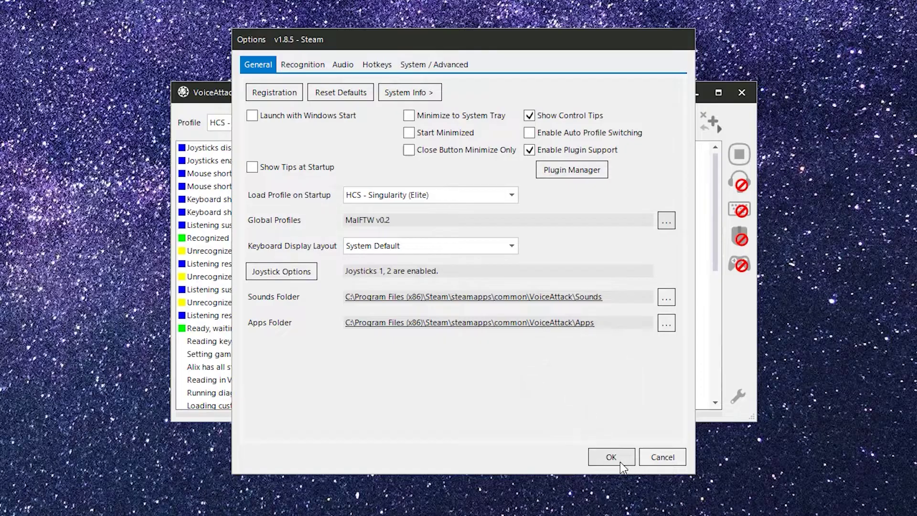
# - Review the speech recording device choices and the Audio, Hotkeys and System / Advanced settings, and accept the options
pyautogui.click(304, 66)
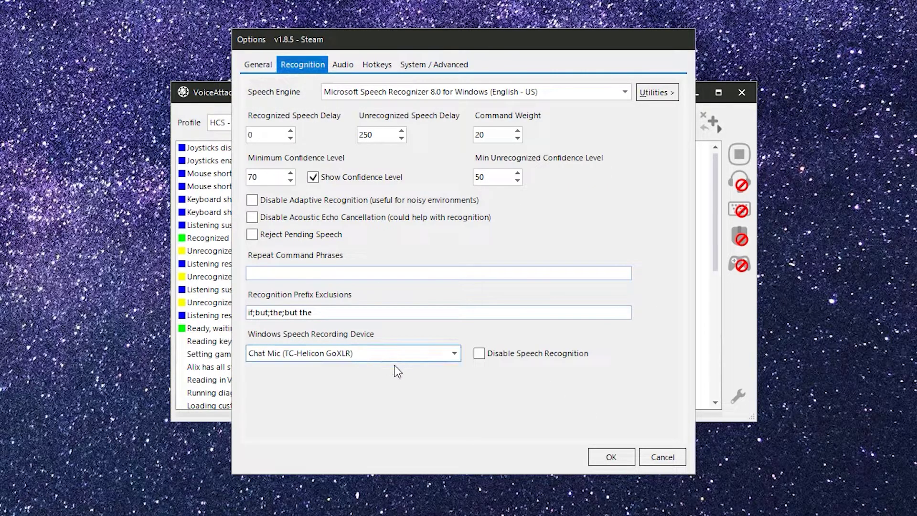
pyautogui.click(421, 358)
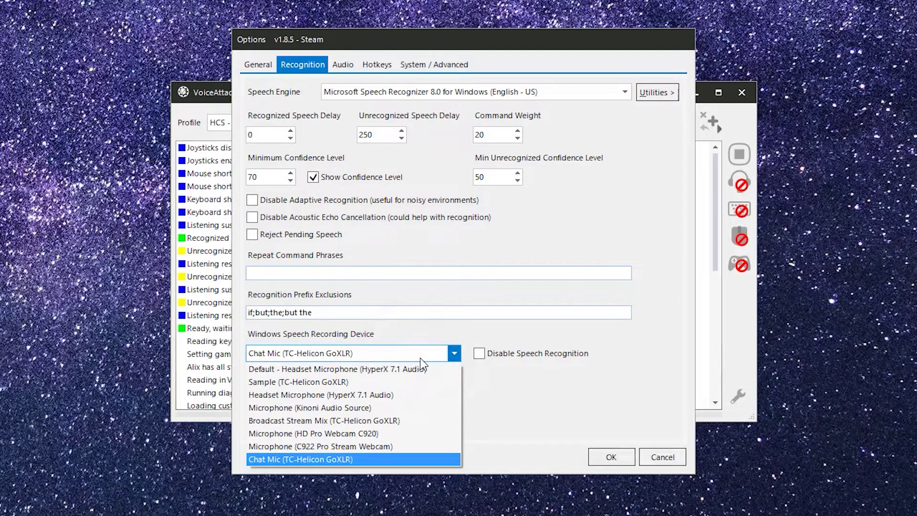
pyautogui.click(421, 358)
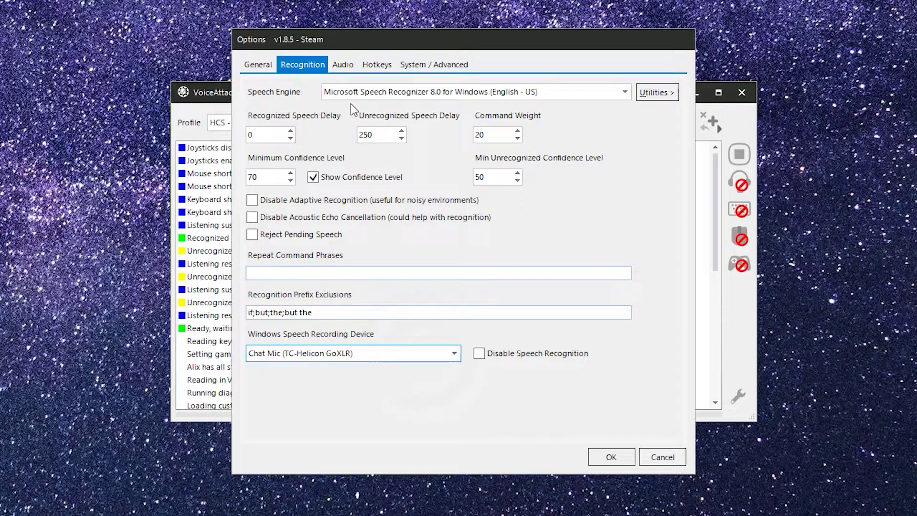
pyautogui.click(350, 66)
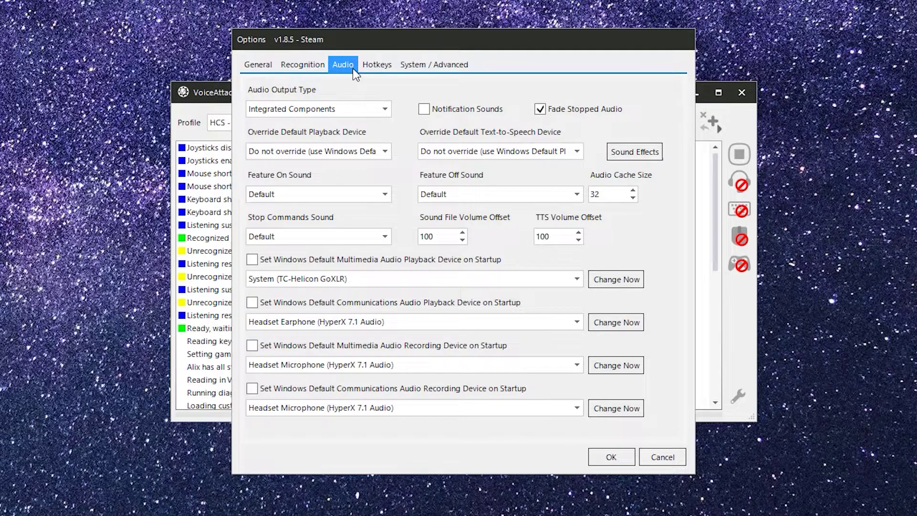
pyautogui.click(377, 64)
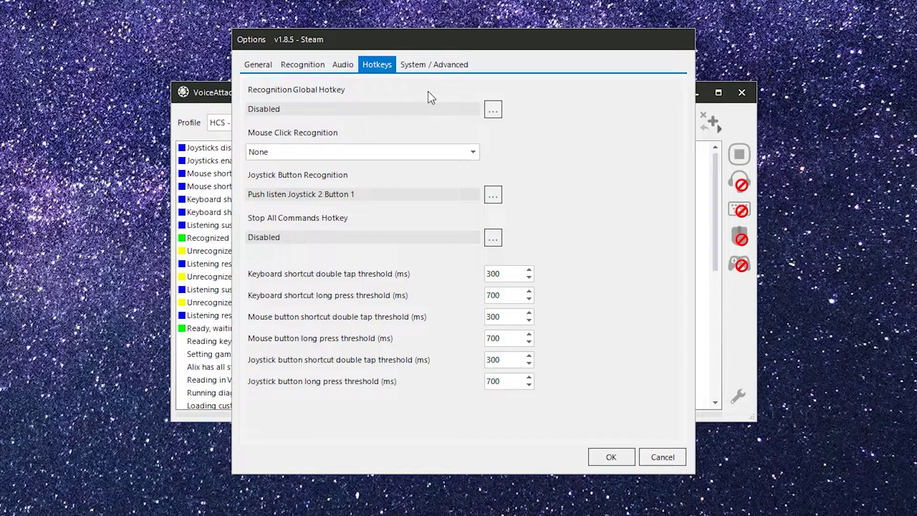
pyautogui.click(432, 62)
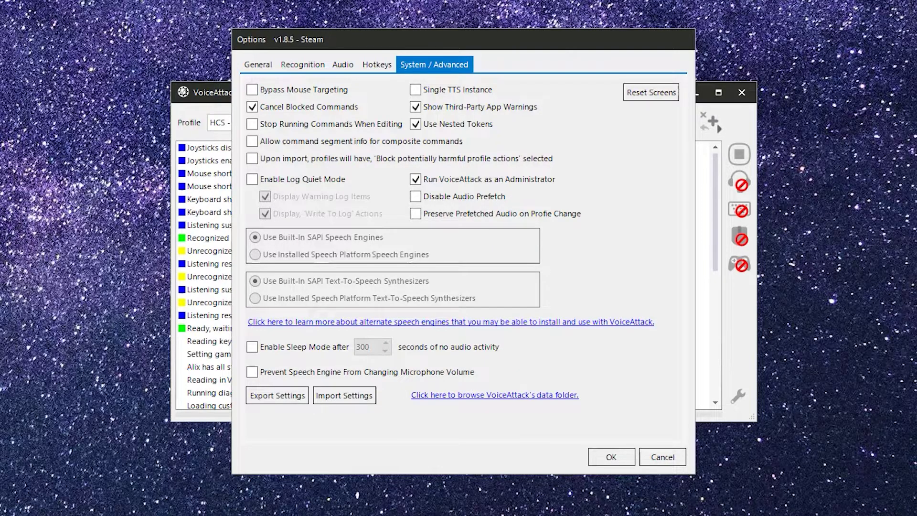
pyautogui.press('Return')
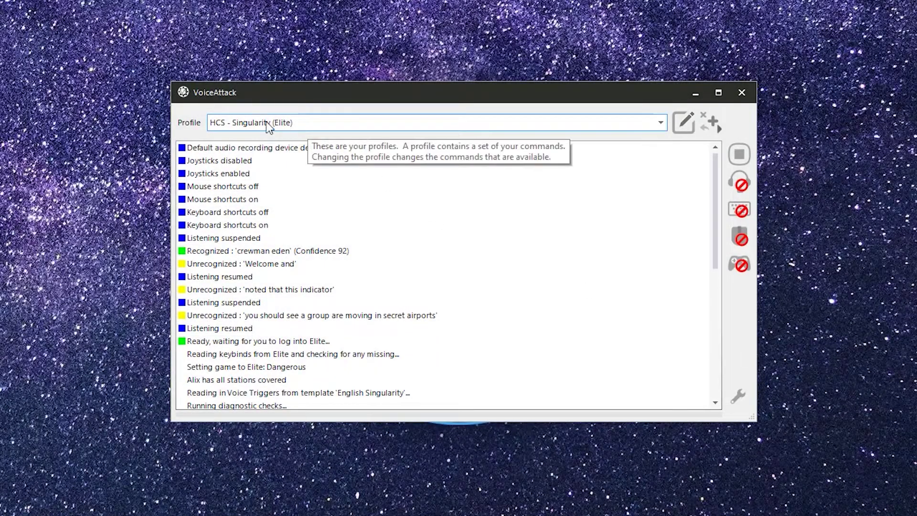
# - In the Singularity profile's options, enable overriding listening for spoken commands that begin with "Computer"
pyautogui.click(688, 118)
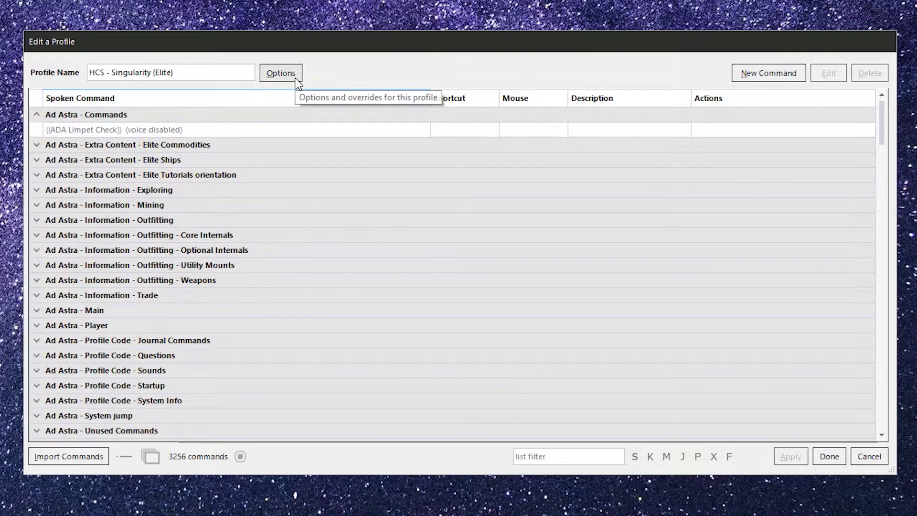
pyautogui.click(295, 79)
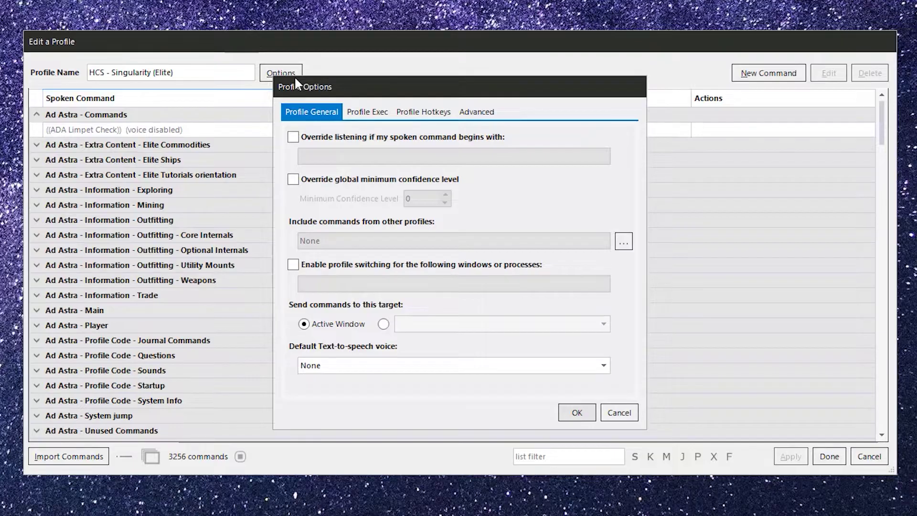
pyautogui.click(294, 136)
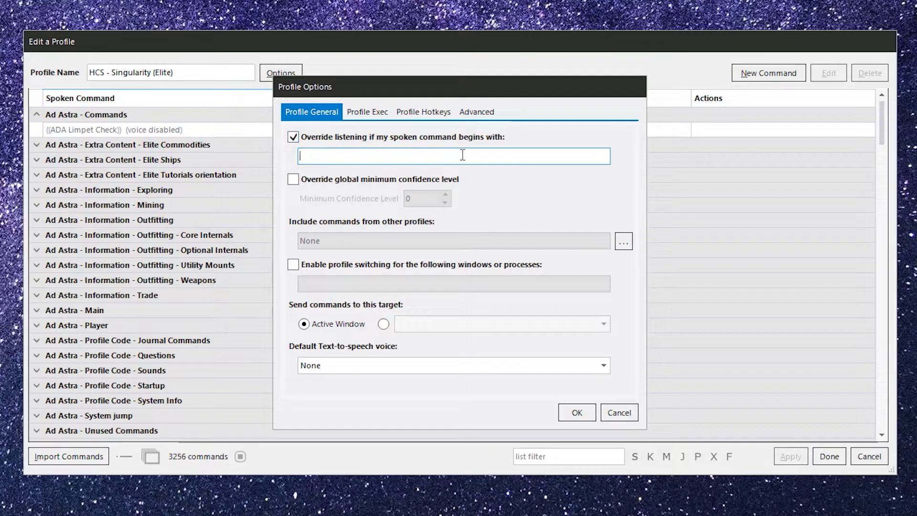
pyautogui.write('Computer')
# - Replace the listening override prefix with "Sally" and subsequently with "Stupid"
pyautogui.doubleClick(484, 152)
pyautogui.write('Sally')
pyautogui.doubleClick(485, 152)
pyautogui.write('Stupid')
# - Clear the listening override prefix, accept the profile options and finish editing the profile
pyautogui.doubleClick(484, 152)
pyautogui.press('BackSpace')
pyautogui.click(576, 412)
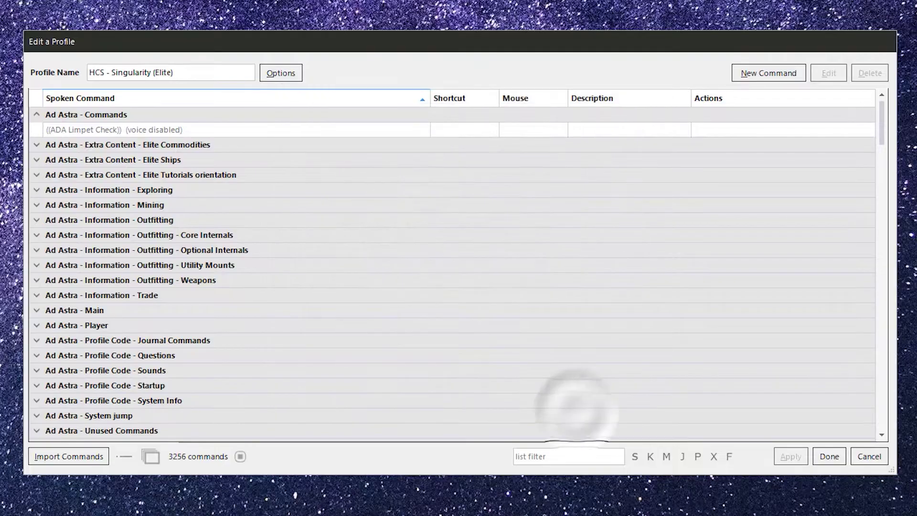
pyautogui.click(829, 456)
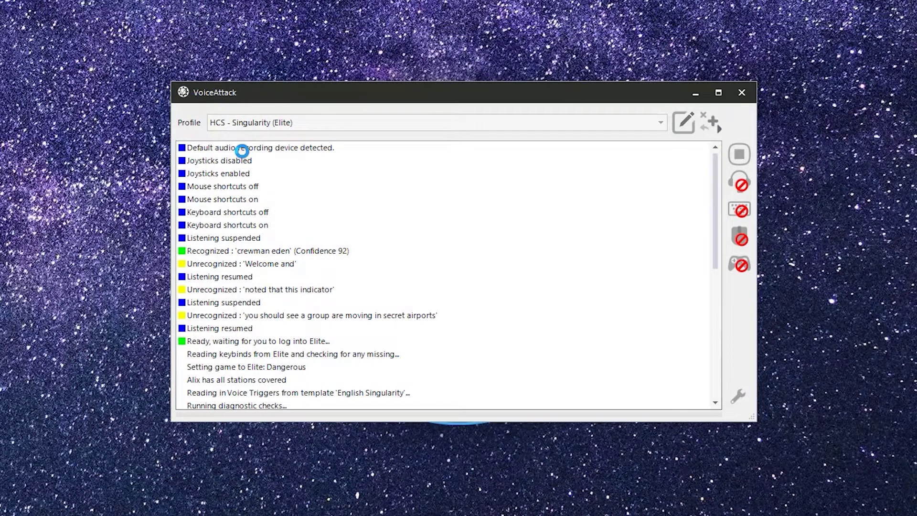
# - Set the log to show new entries at the bottom of the list
pyautogui.rightClick(242, 256)
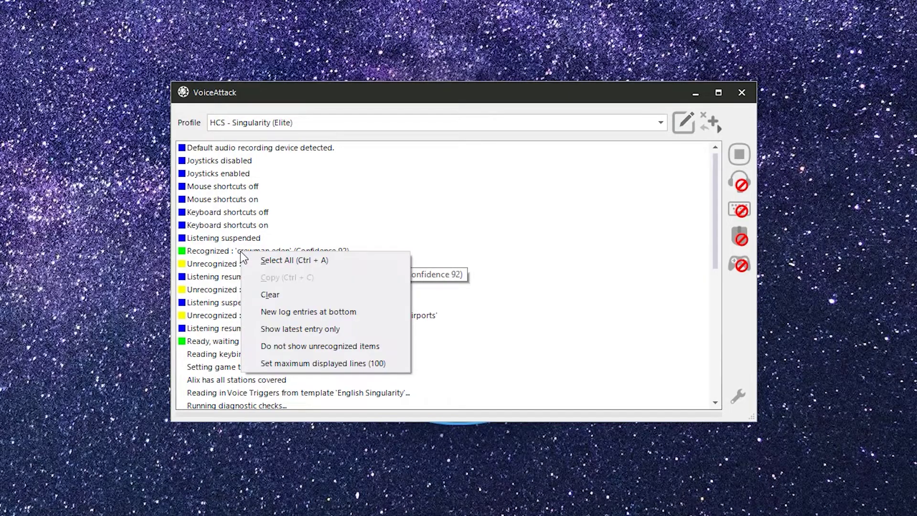
pyautogui.click(301, 315)
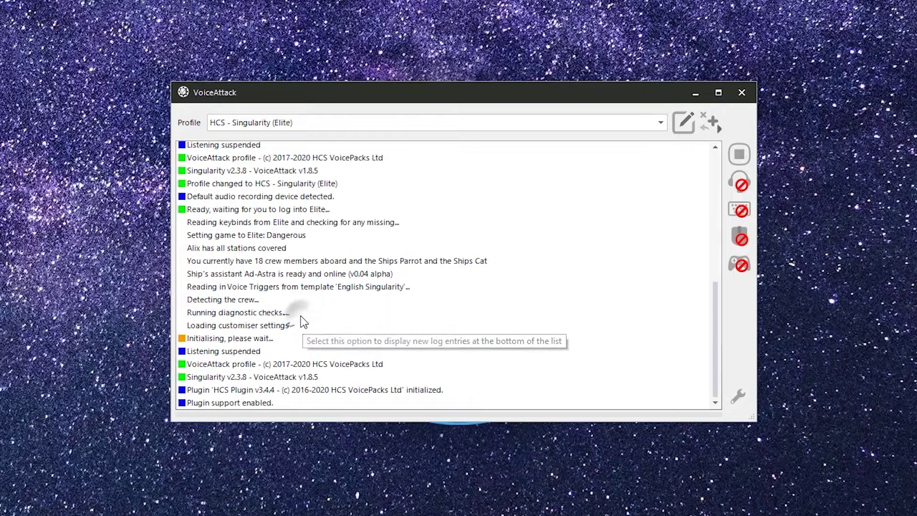
# - Stop placing new log entries at the bottom of the list and hide unrecognized items from the log
pyautogui.rightClick(289, 285)
pyautogui.click(354, 344)
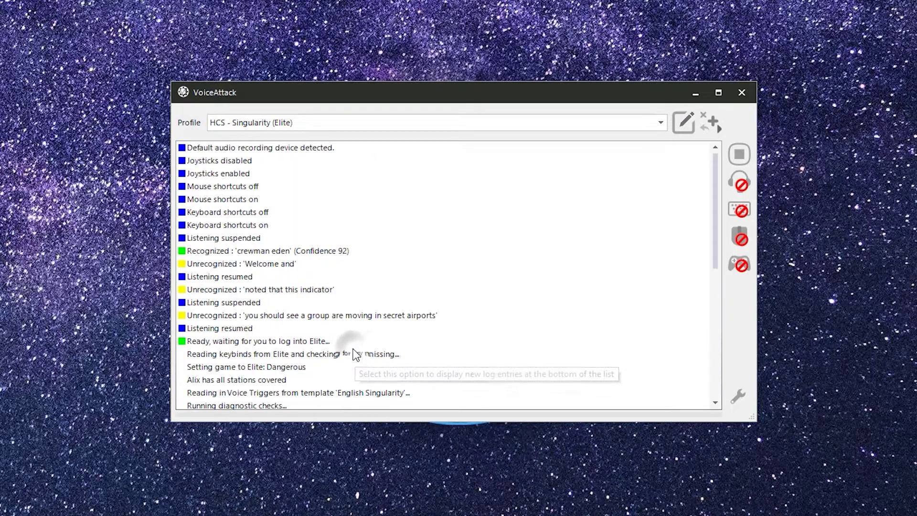
pyautogui.rightClick(337, 274)
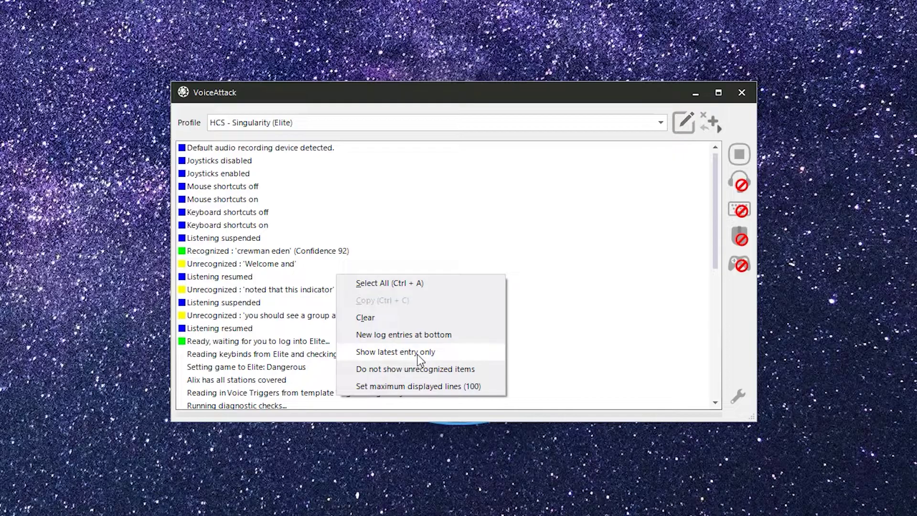
pyautogui.click(425, 372)
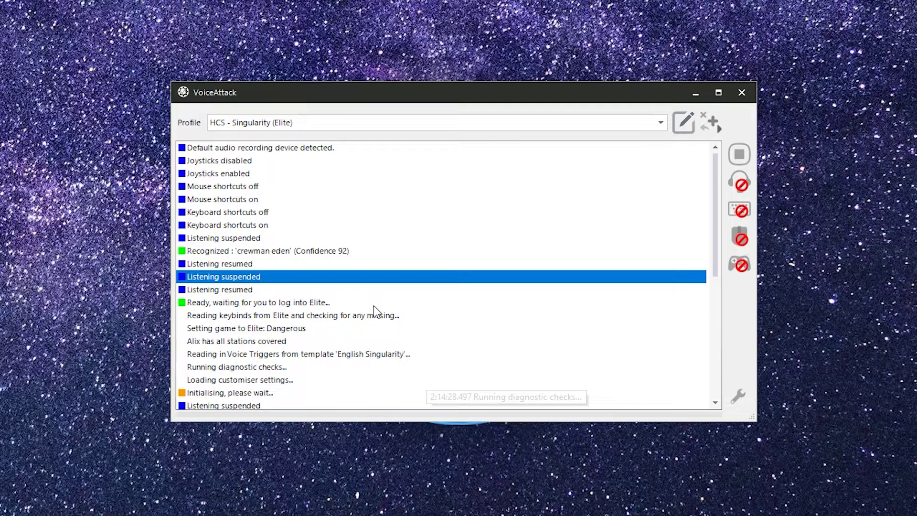
# - Open the recognized "crewman eden" command from its log entry, dismiss the notice and finish editing the profile
pyautogui.doubleClick(262, 251)
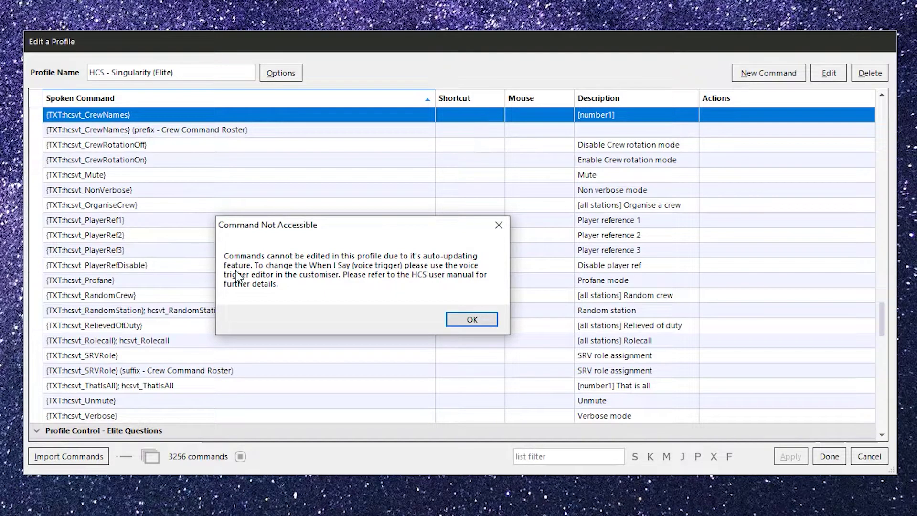
pyautogui.click(469, 319)
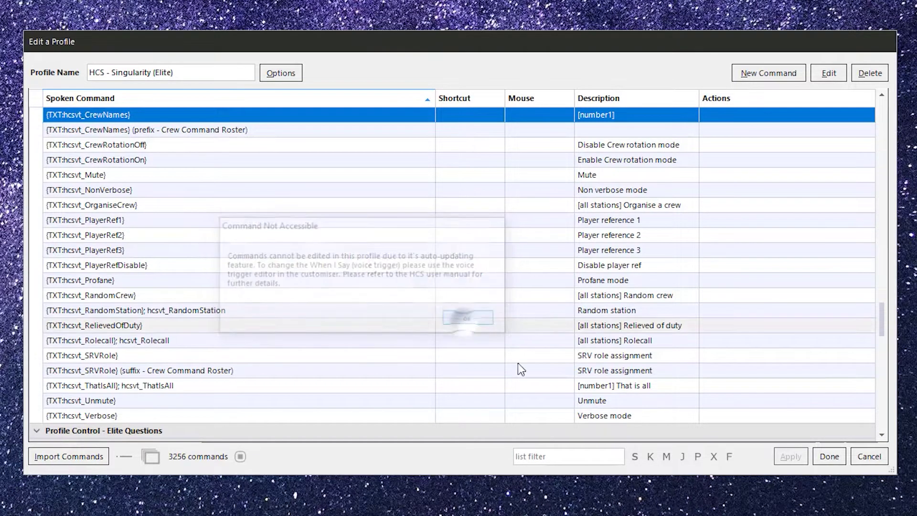
pyautogui.click(829, 456)
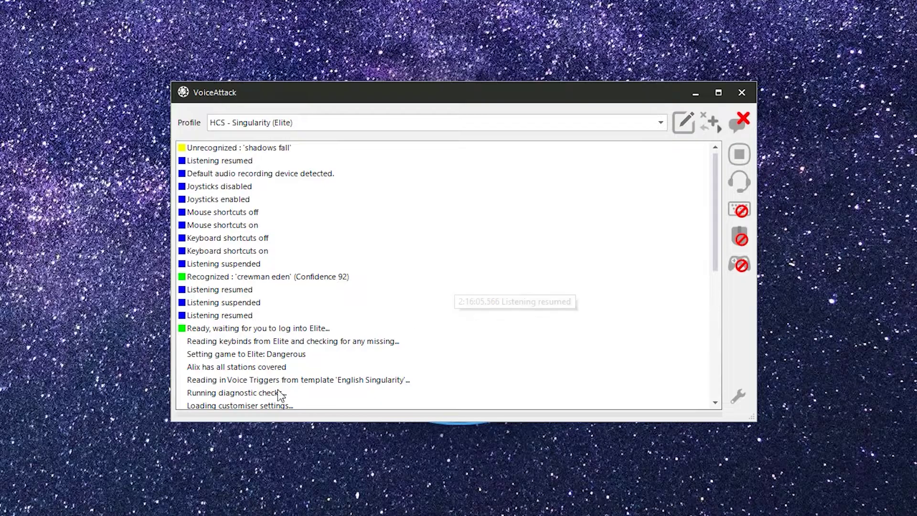
# - Try to create a new command from the unrecognized "shadows fall" log entry, and leave the profile editor
pyautogui.click(231, 148)
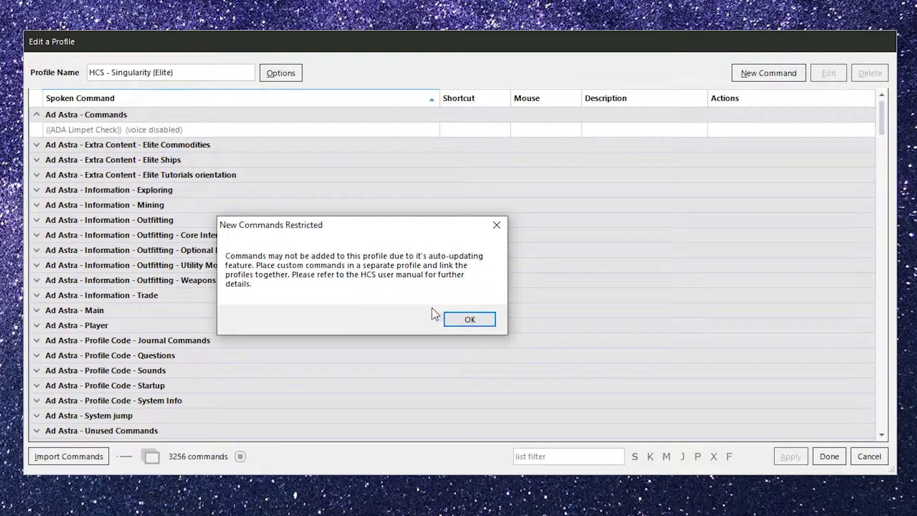
pyautogui.click(462, 317)
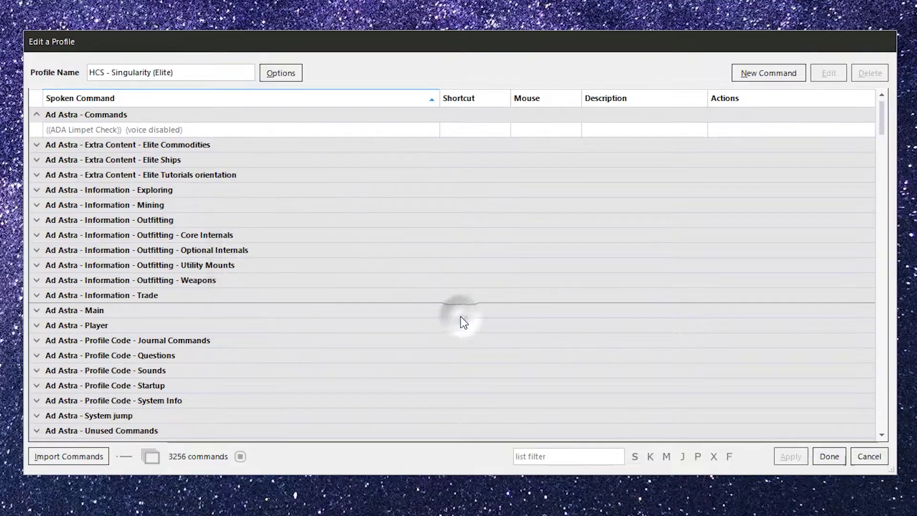
pyautogui.click(833, 455)
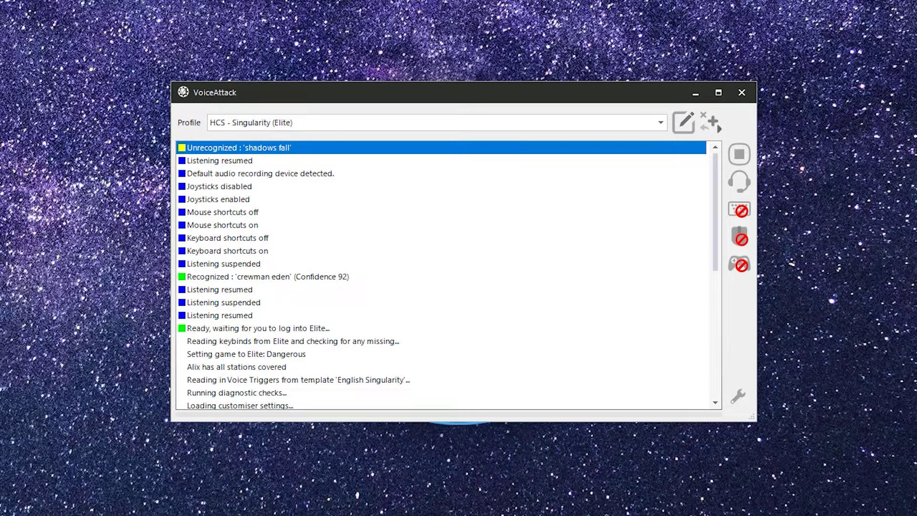
# - Review the main window's extra options and set the window to Always on Top
pyautogui.click(184, 93)
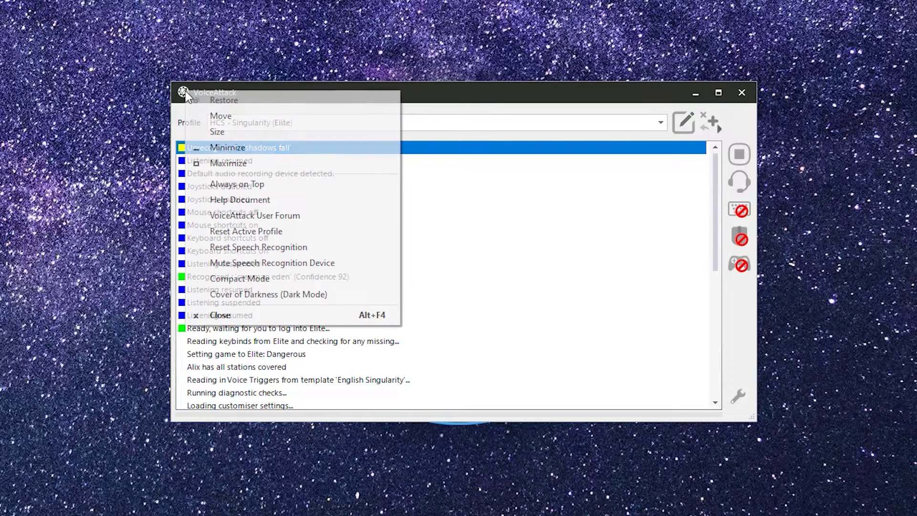
pyautogui.rightClick(492, 98)
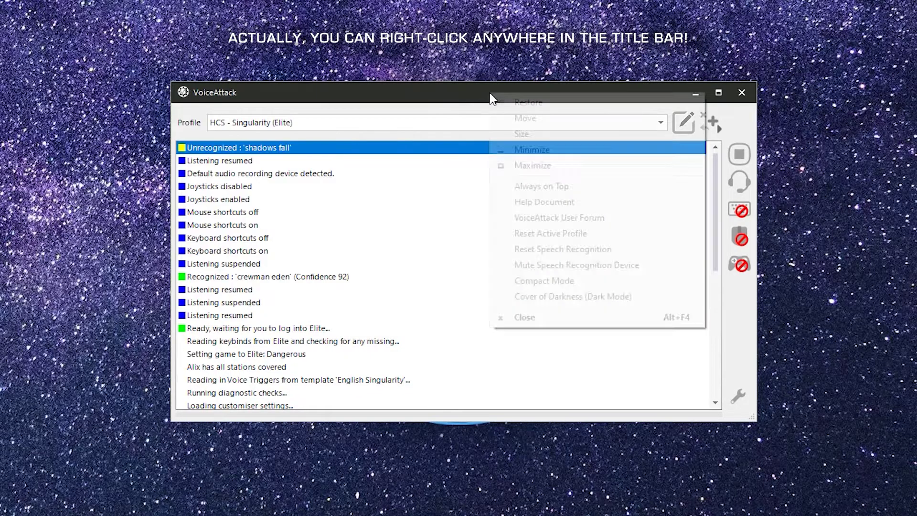
pyautogui.click(185, 93)
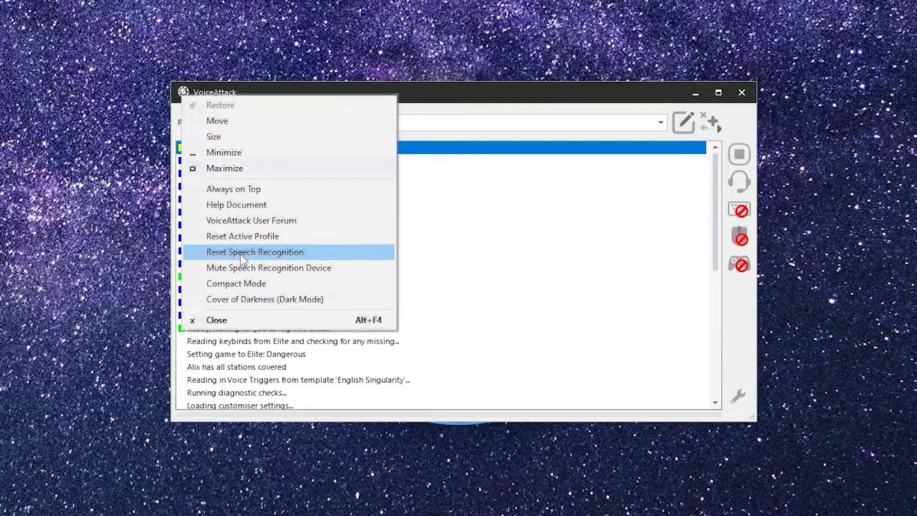
pyautogui.hotkey('alt', 'space')
pyautogui.click(226, 187)
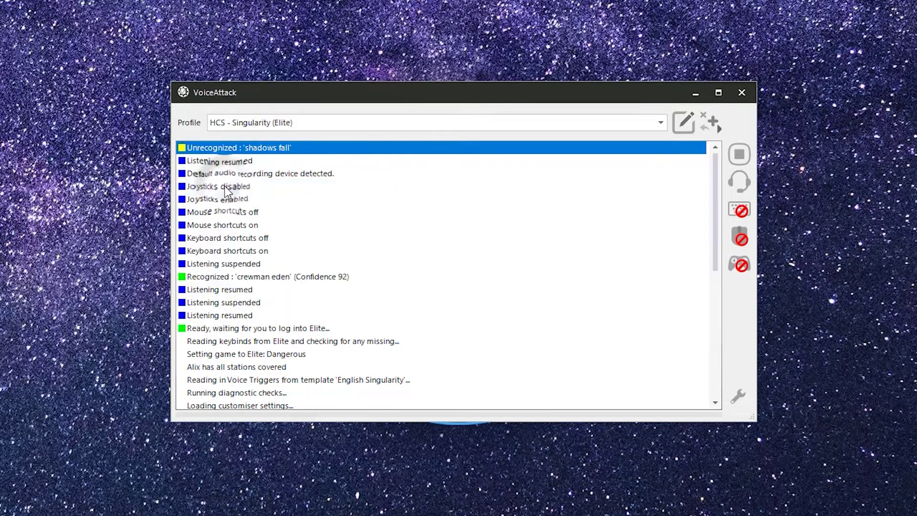
# - Switch the main window to Compact Mode and back to its full layout
pyautogui.click(182, 97)
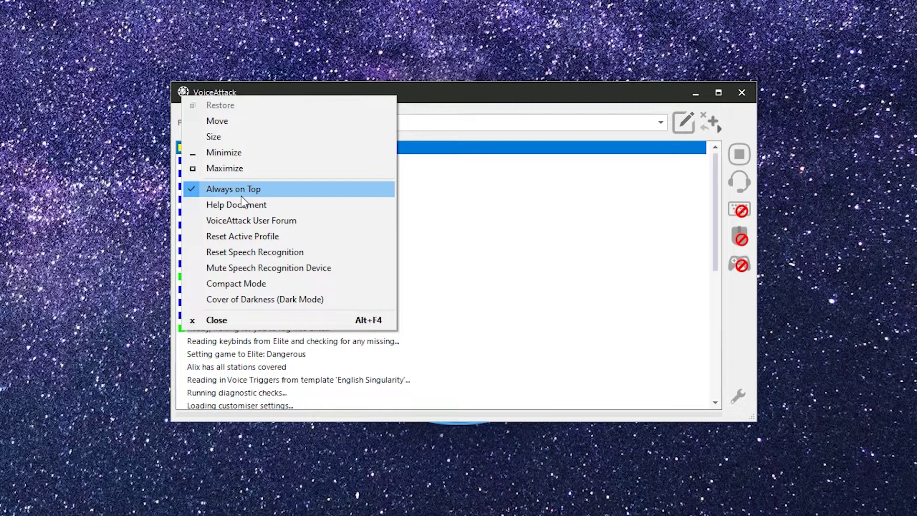
pyautogui.click(259, 287)
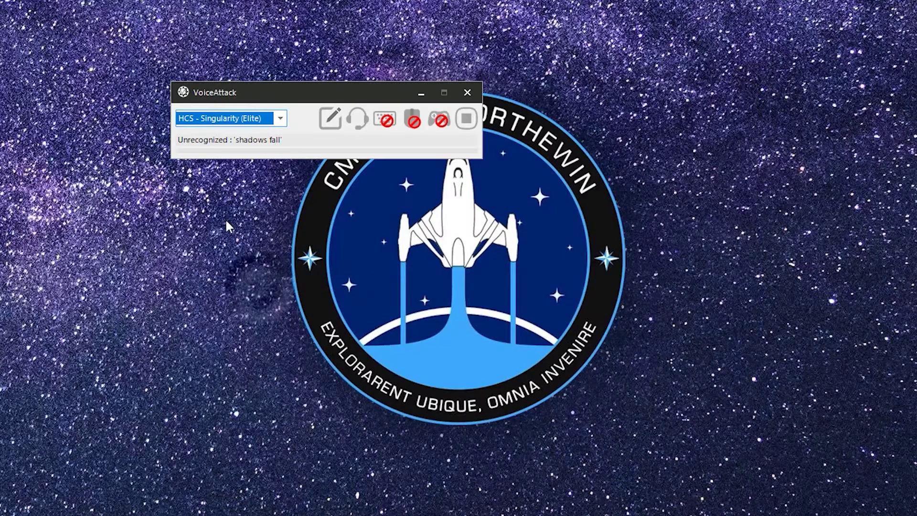
pyautogui.click(184, 98)
pyautogui.click(215, 286)
# - Turn on Cover of Darkness (Dark Mode) for the main window and move the window on the desktop
pyautogui.click(300, 174)
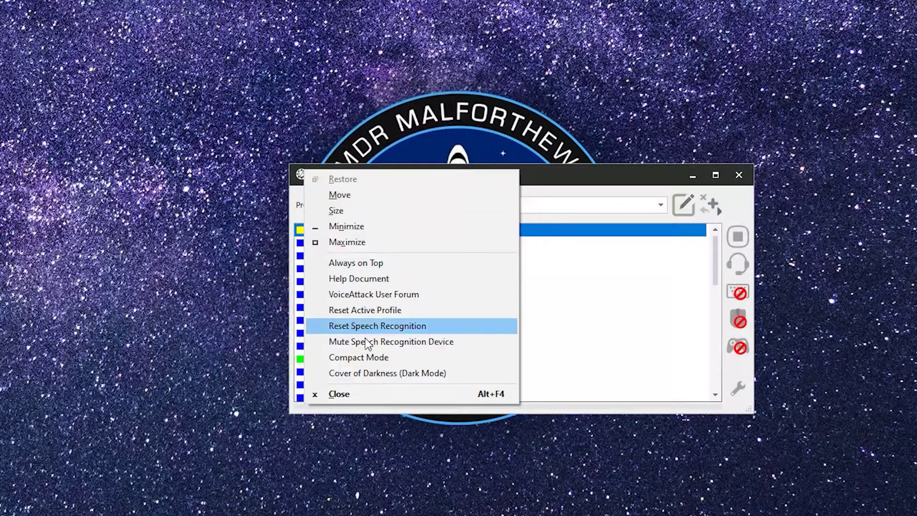
pyautogui.click(373, 372)
pyautogui.moveTo(509, 173); pyautogui.dragTo(450, 142)
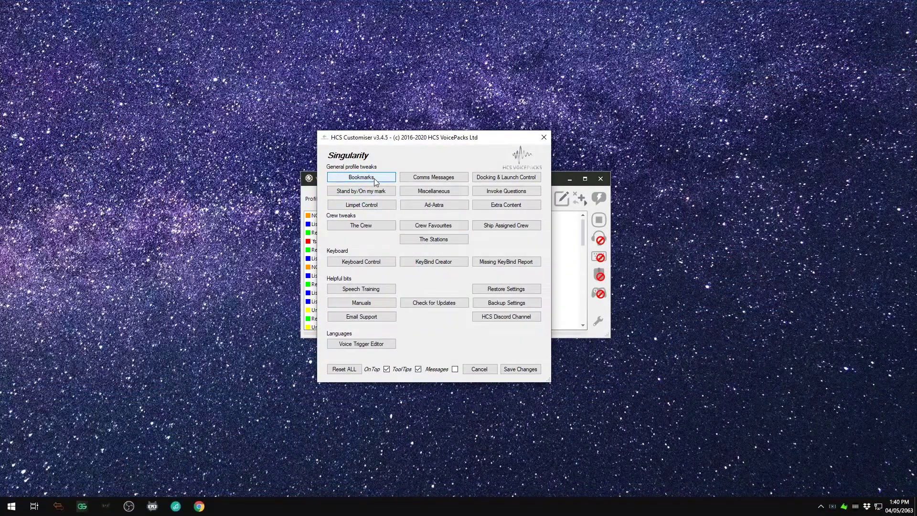
# - In the HCS Customiser, view the Bookmarks settings, return to the overview and open The Crew settings
pyautogui.click(374, 179)
pyautogui.click(526, 173)
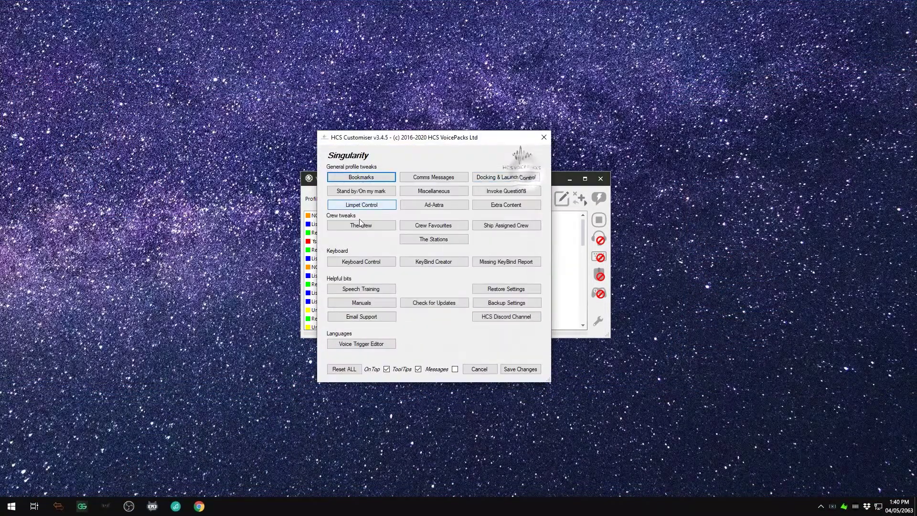
pyautogui.click(364, 229)
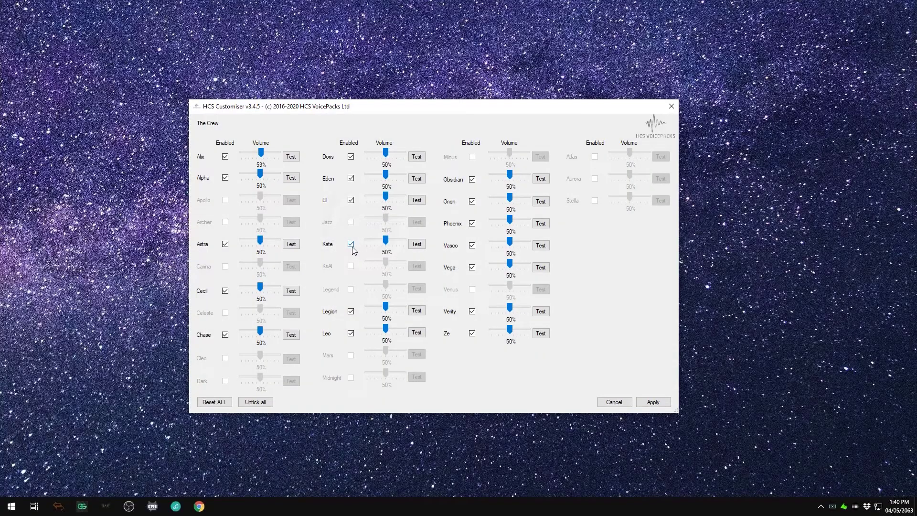